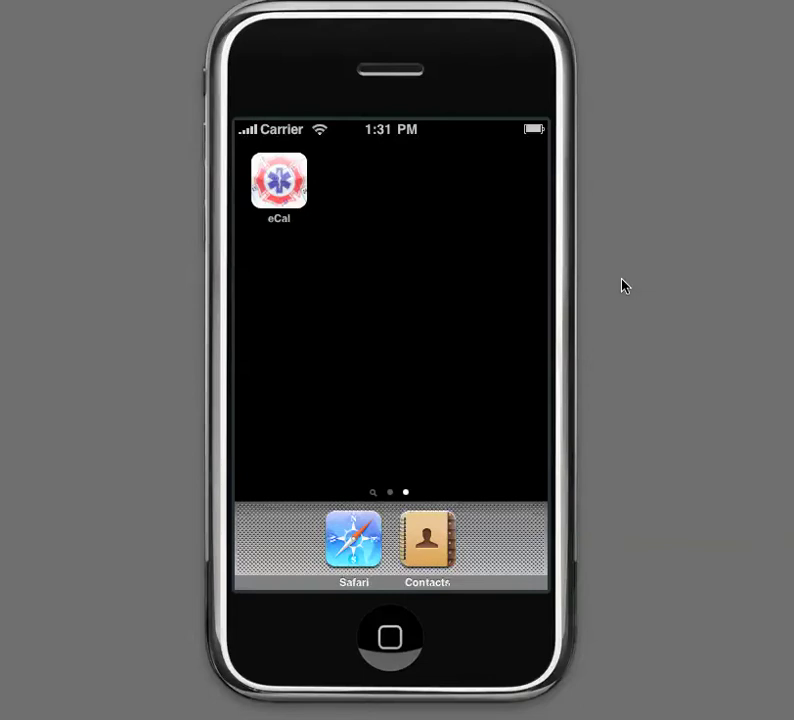
# Launch the eCal app from the simulator home screen.
pyautogui.click(275, 178)
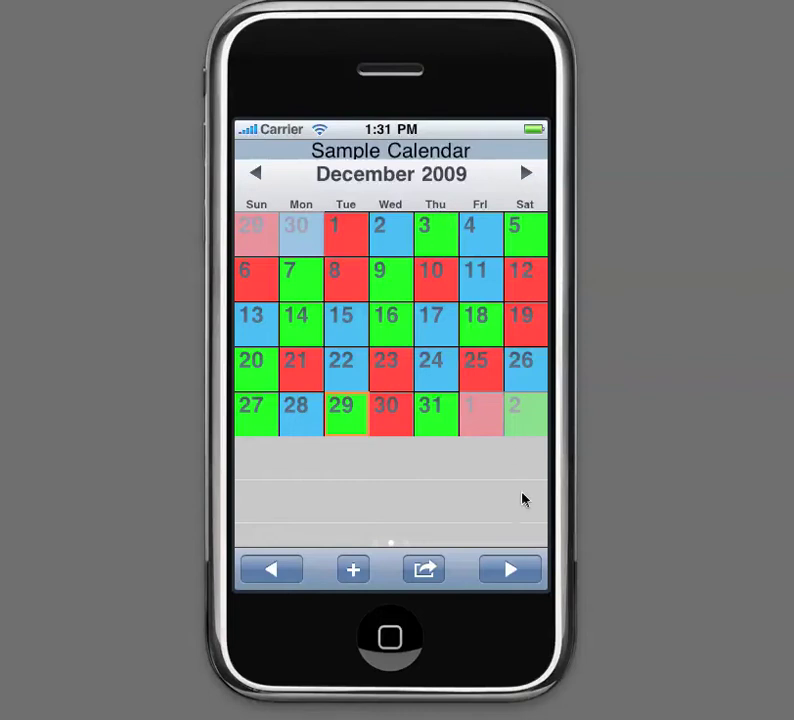
# Open the saved-calendars list and add a new blank calendar.
pyautogui.click(437, 569)
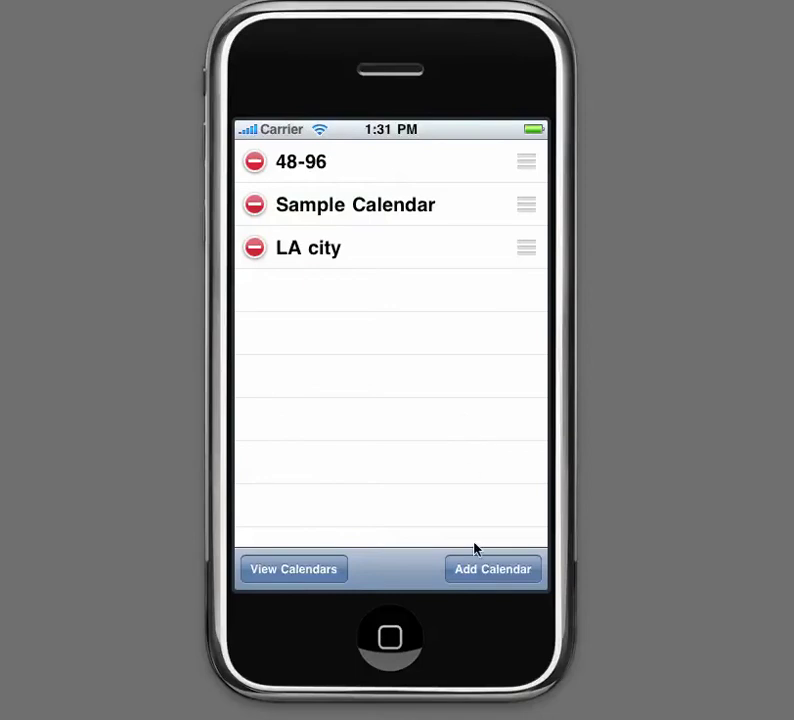
pyautogui.click(481, 566)
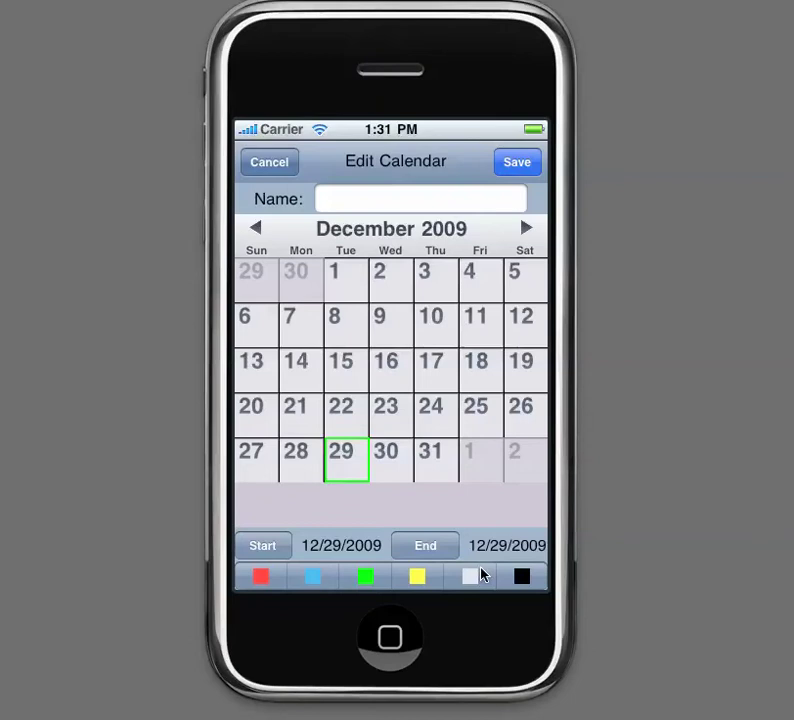
# Enter 'LA County' as the new calendar's name on the on-screen keyboard.
pyautogui.click(352, 203)
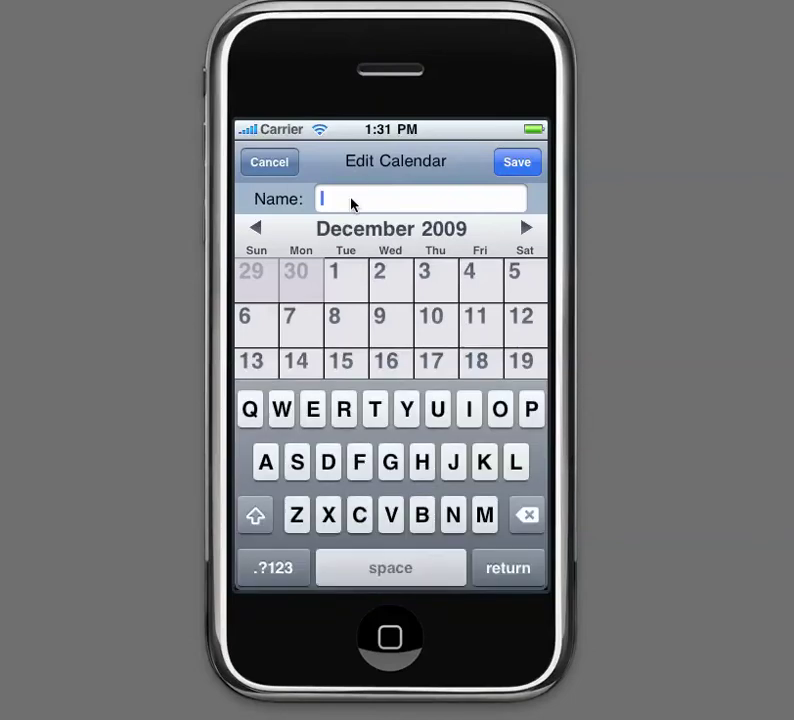
pyautogui.click(264, 506)
pyautogui.click(513, 463)
pyautogui.click(254, 514)
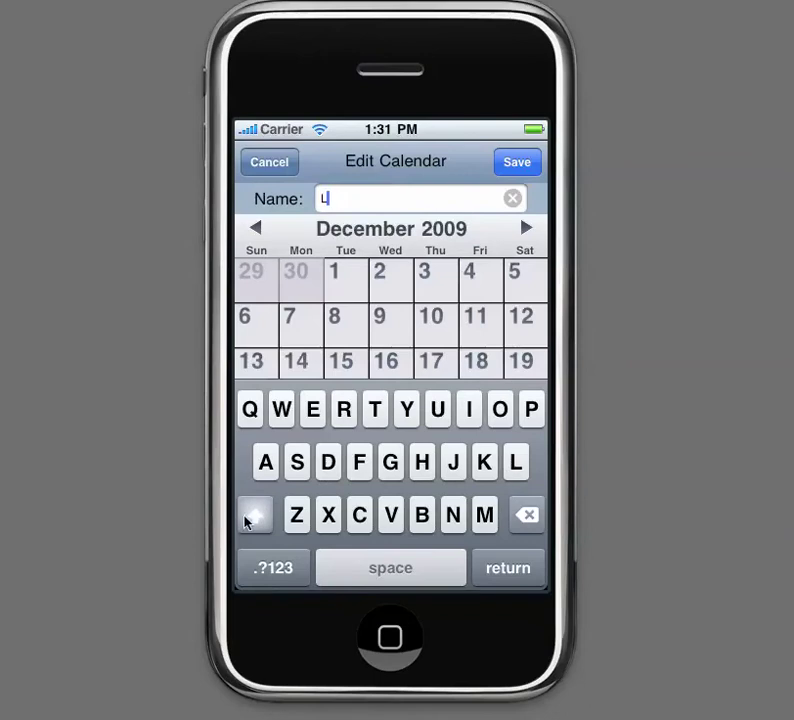
pyautogui.click(265, 459)
pyautogui.click(372, 574)
pyautogui.click(252, 520)
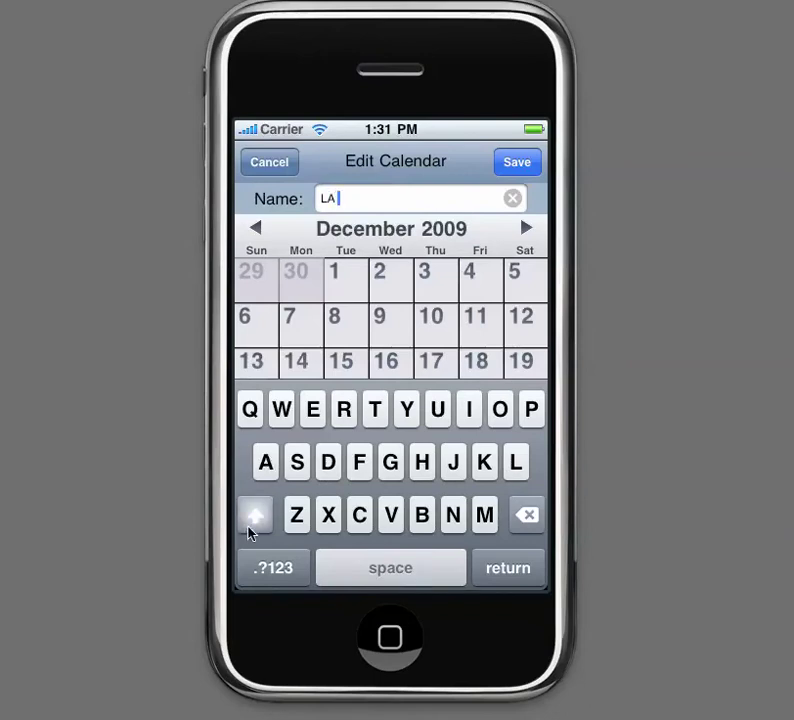
pyautogui.click(350, 517)
pyautogui.click(506, 410)
pyautogui.click(433, 409)
pyautogui.click(455, 512)
pyautogui.click(380, 418)
pyautogui.click(405, 418)
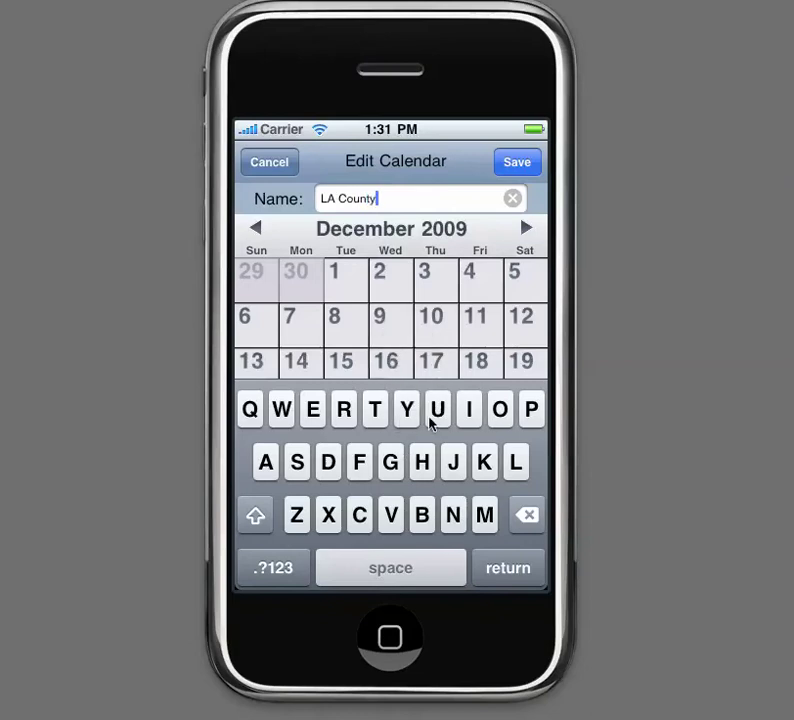
pyautogui.click(500, 570)
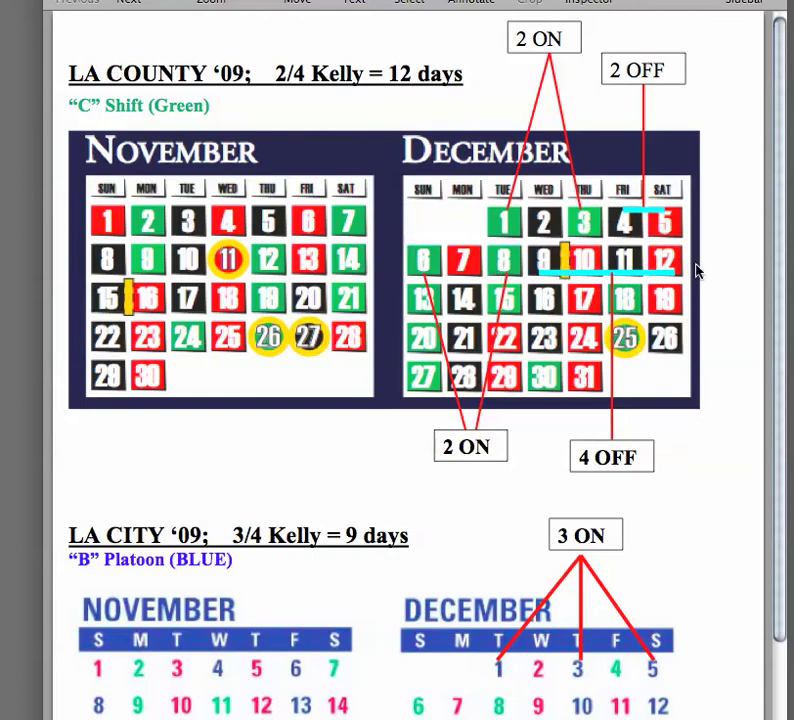
# Scroll the Kelly Examples PDF past LA County and LA City to the San Diego and 48/96 patterns.
pyautogui.scroll(-2, 417, 352)
pyautogui.scroll(-4, 417, 352)
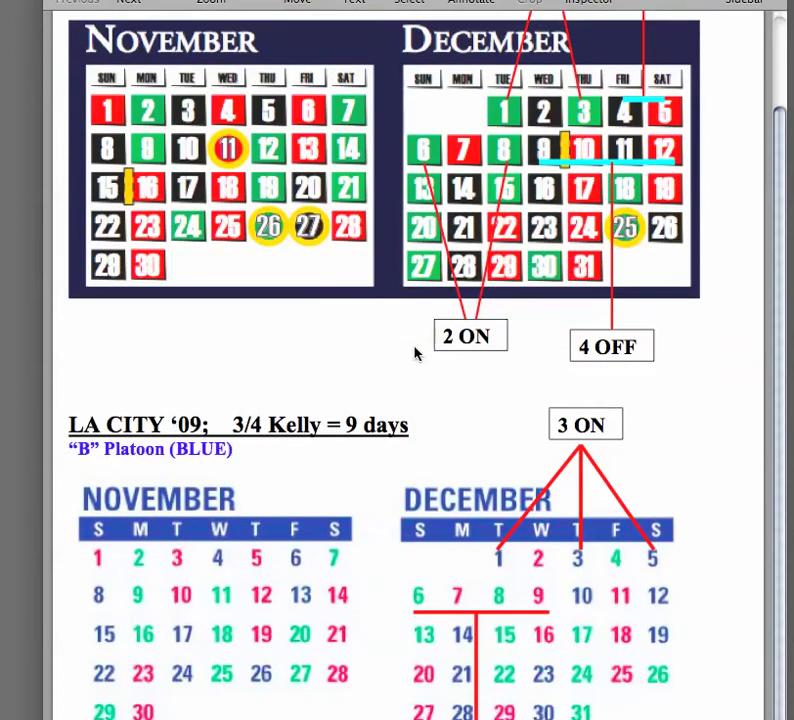
pyautogui.scroll(-1, 417, 352)
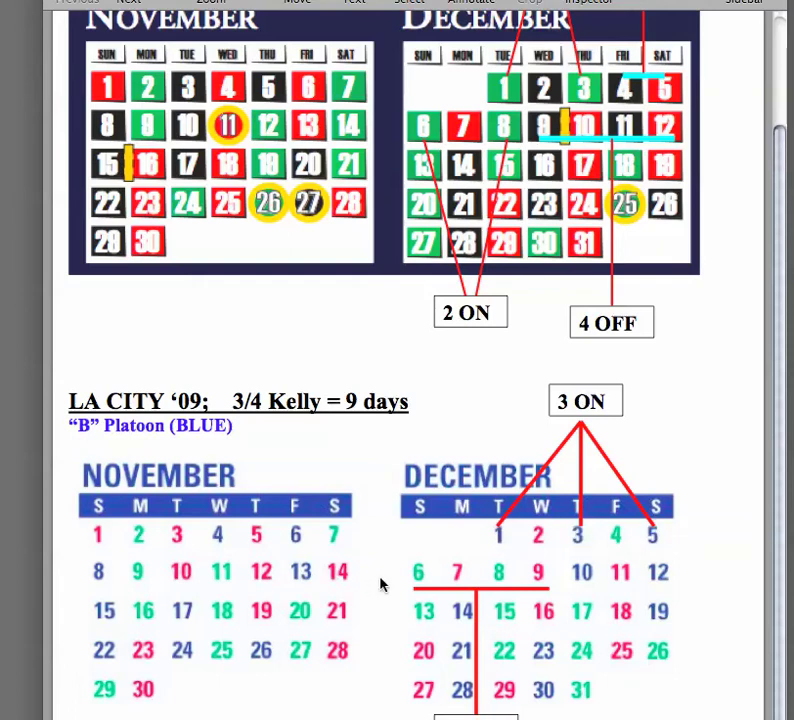
pyautogui.scroll(-10, 535, 587)
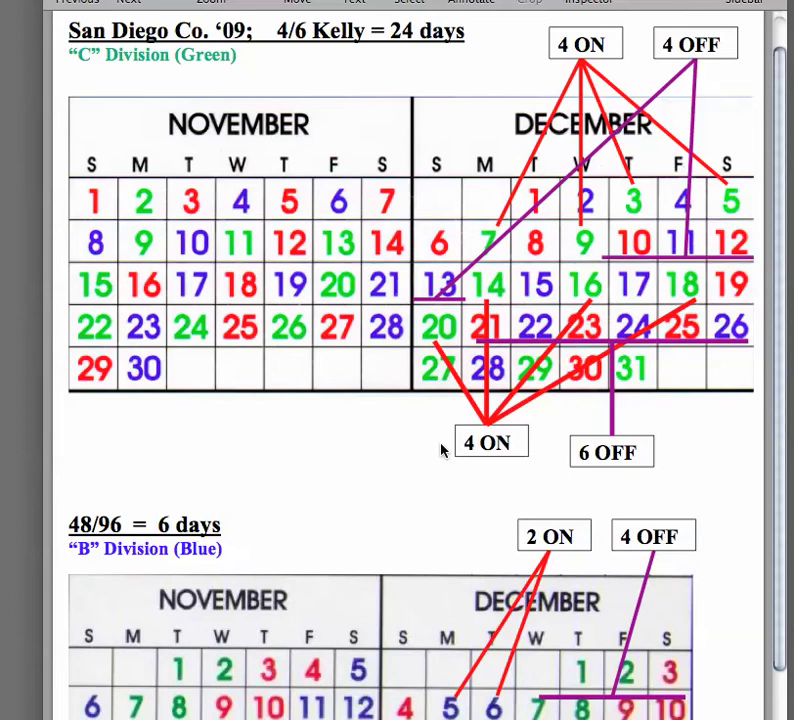
pyautogui.scroll(-2, 441, 451)
pyautogui.scroll(-1, 441, 451)
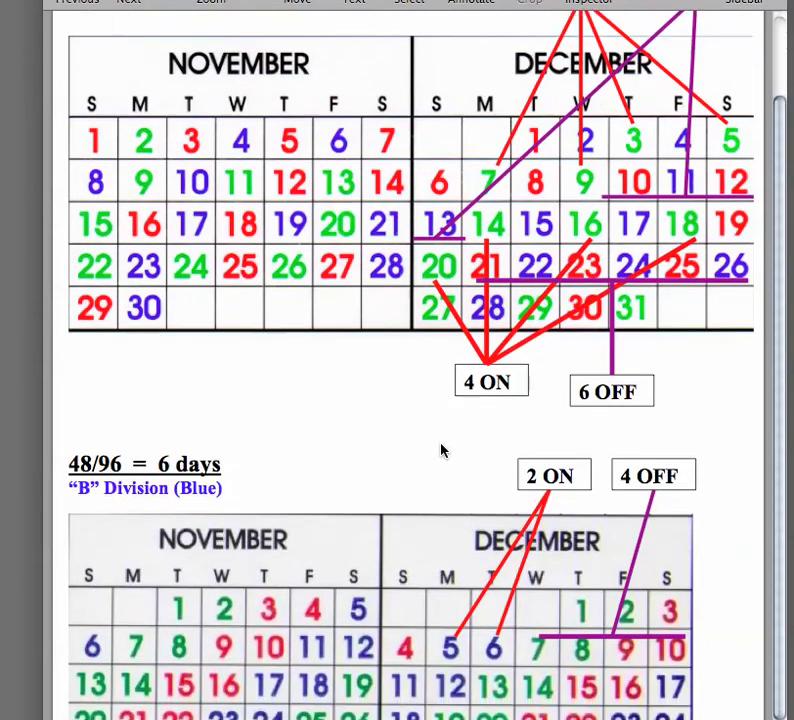
pyautogui.scroll(-2, 441, 451)
pyautogui.scroll(-1, 441, 451)
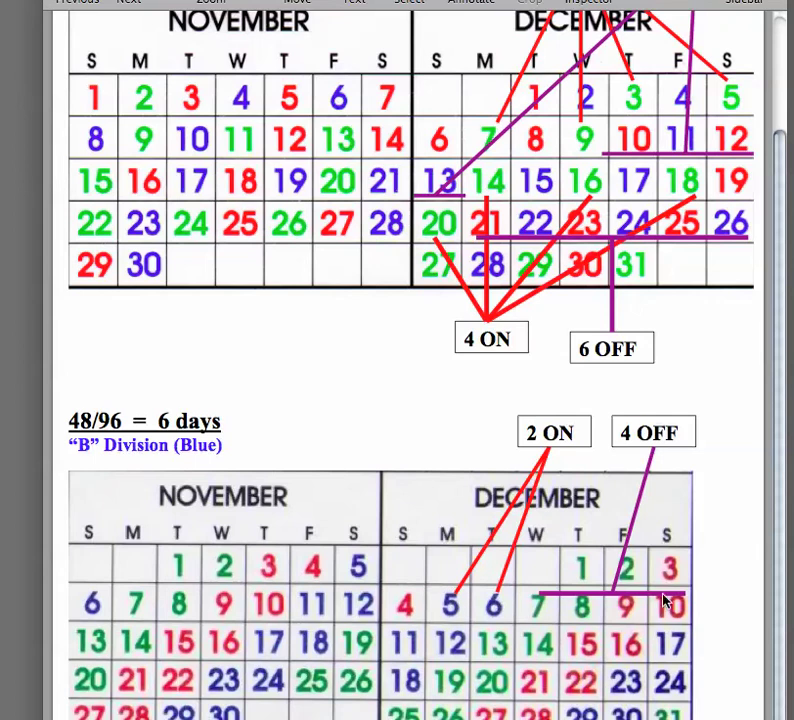
# Shrink the Preview window and scroll back to the LA County December chart.
pyautogui.moveTo(788, 716); pyautogui.dragTo(434, 342)
pyautogui.scroll(10, 342, 280)
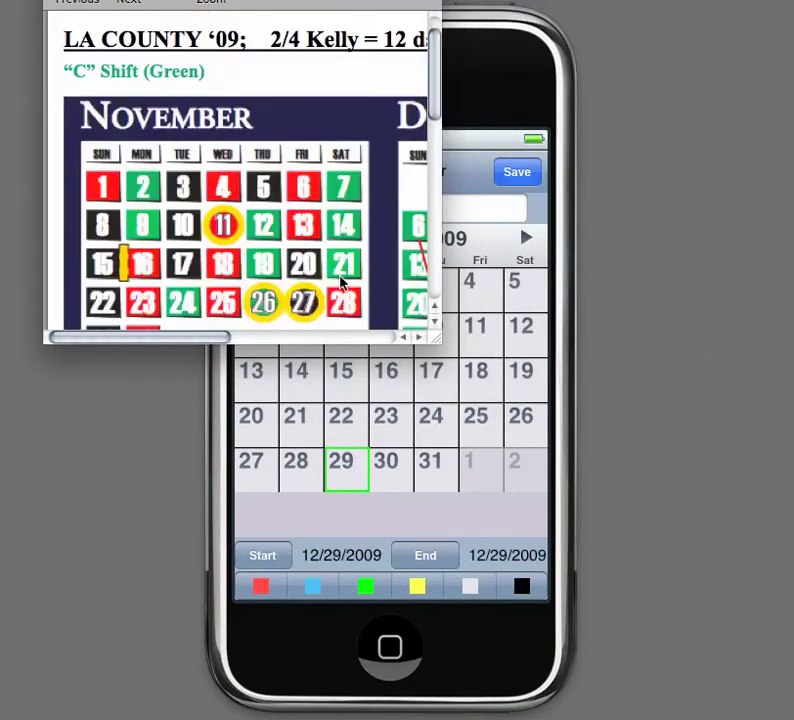
pyautogui.scroll(2, 342, 282)
pyautogui.hscroll(5, 342, 282)
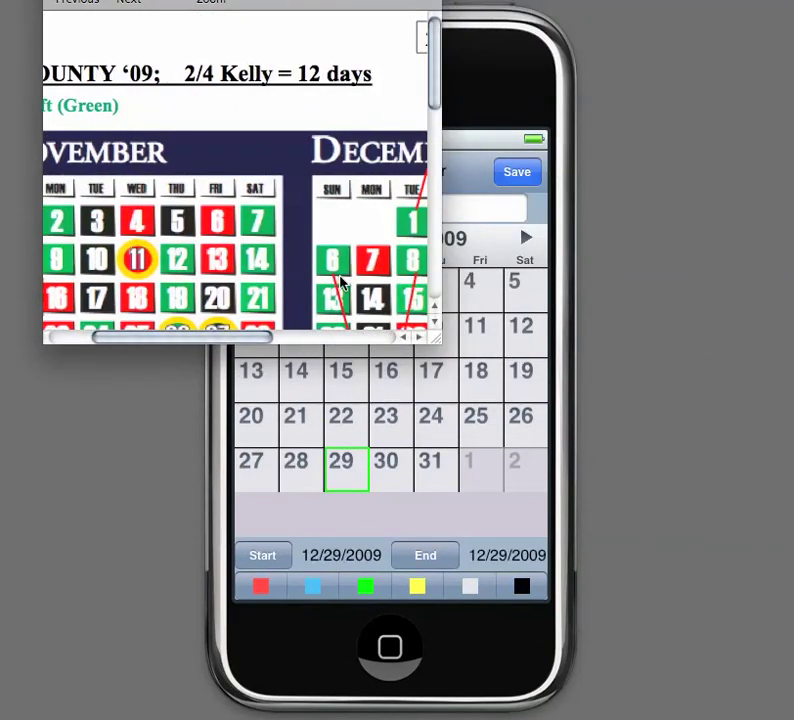
pyautogui.hscroll(8, 342, 283)
pyautogui.scroll(-3, 340, 283)
pyautogui.scroll(-3, 342, 280)
pyautogui.scroll(3, 342, 280)
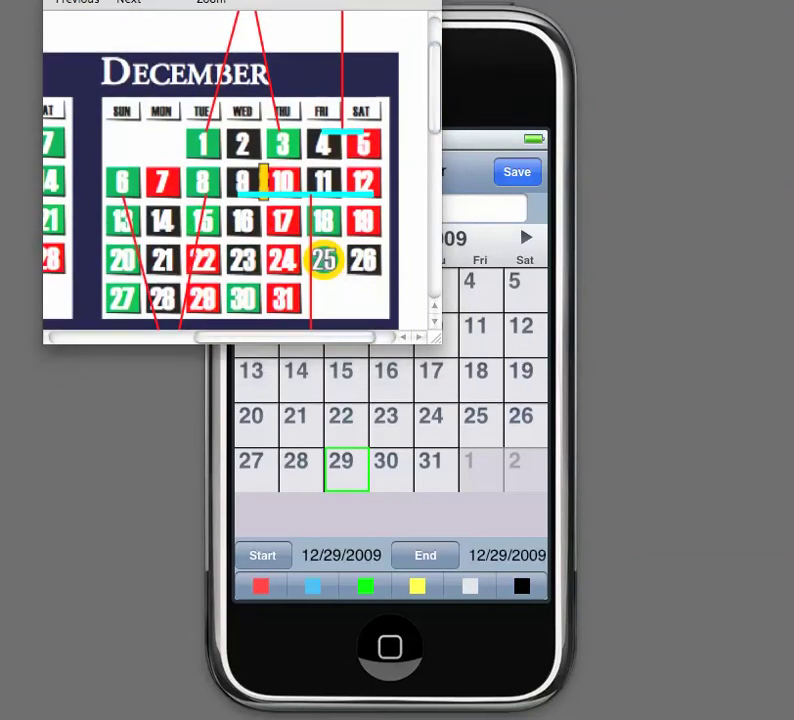
# Place Preview on the right and the iPhone simulator on the left.
pyautogui.moveTo(322, 2); pyautogui.dragTo(678, 0)
pyautogui.click(296, 62)
pyautogui.moveTo(296, 62); pyautogui.dragTo(97, 4)
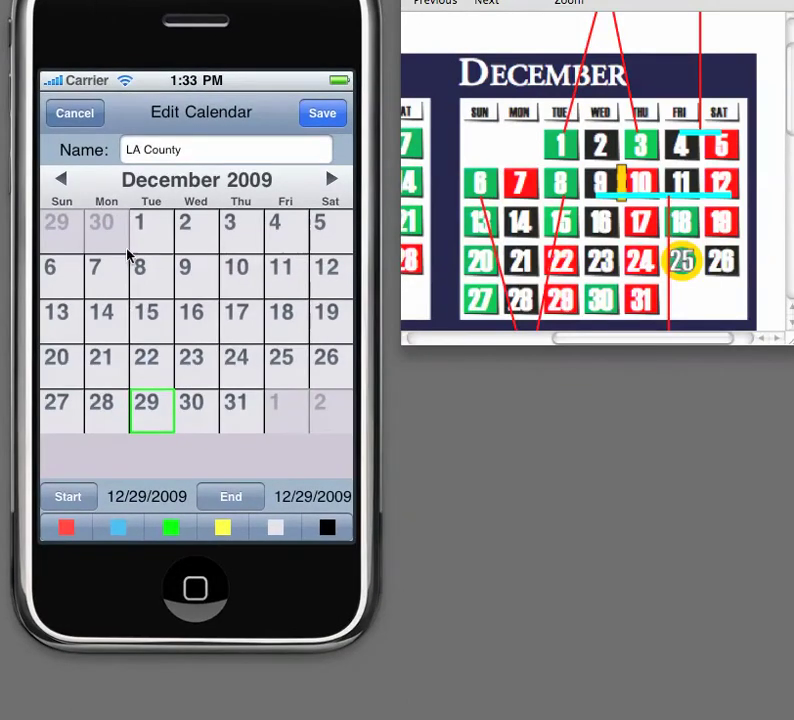
# Set LA County's date range from 12/1/2009 to 12/12/2009.
pyautogui.click(68, 497)
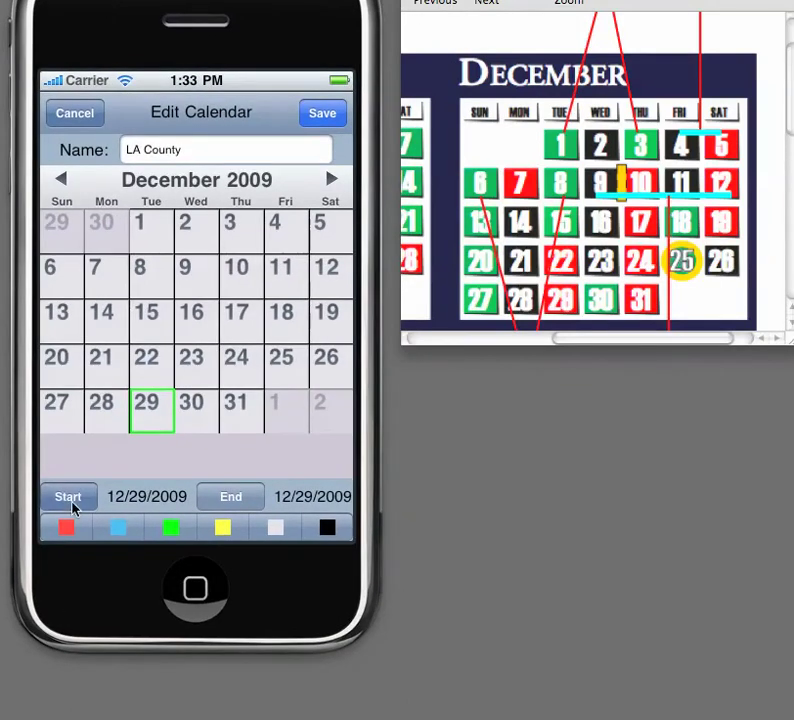
pyautogui.click(160, 228)
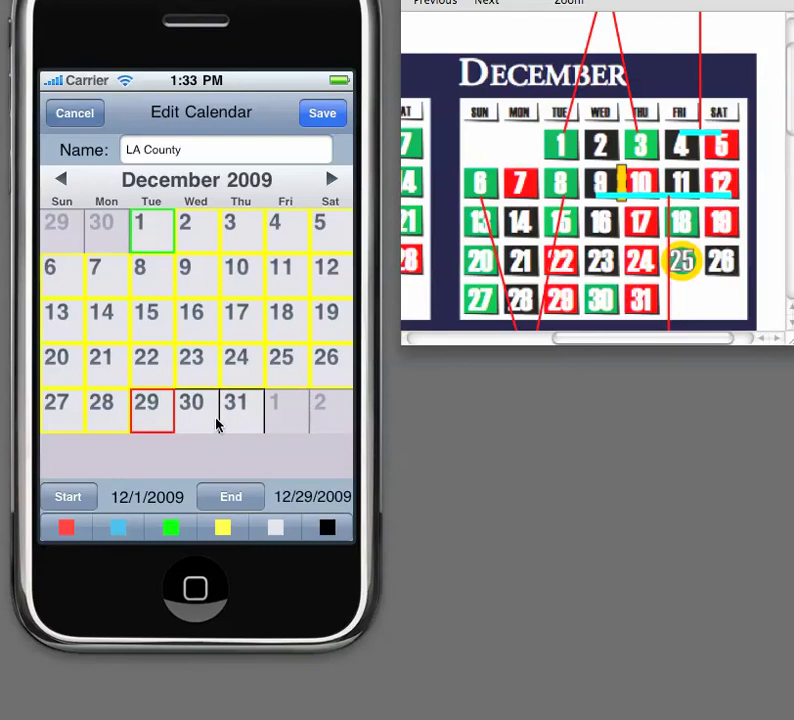
pyautogui.click(224, 500)
pyautogui.click(330, 285)
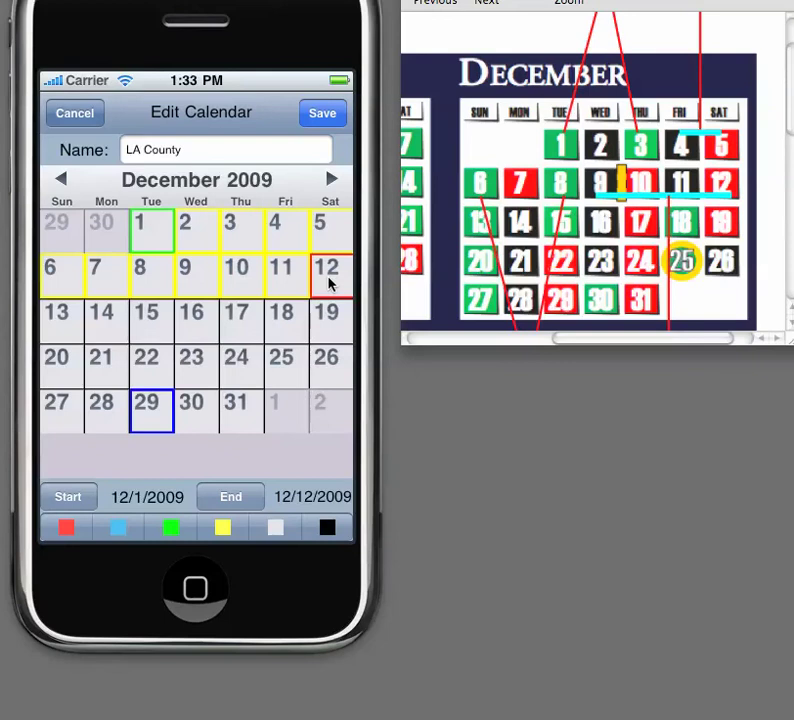
# Colour December 1, 3, 6 and 8 green.
pyautogui.click(165, 530)
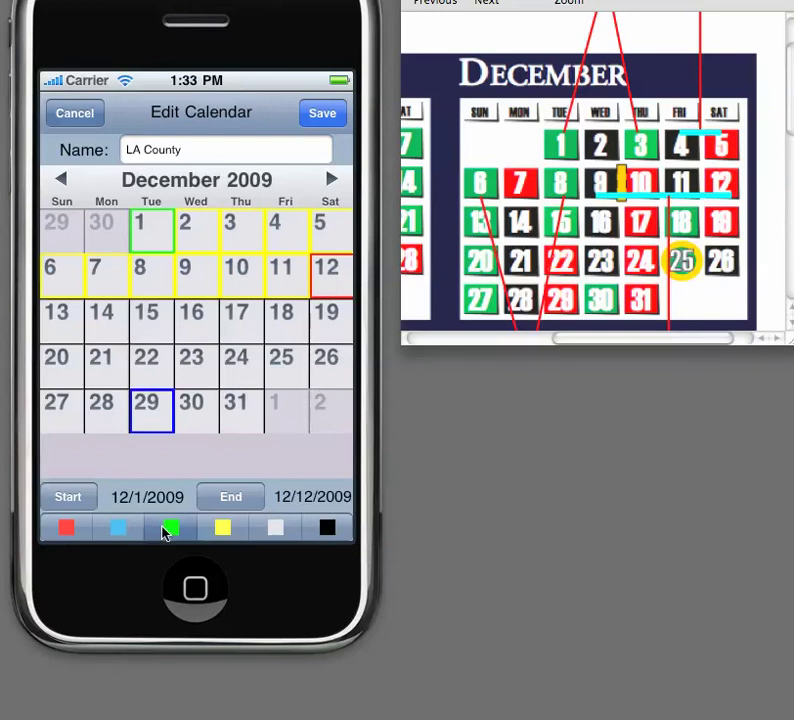
pyautogui.click(140, 230)
pyautogui.click(248, 227)
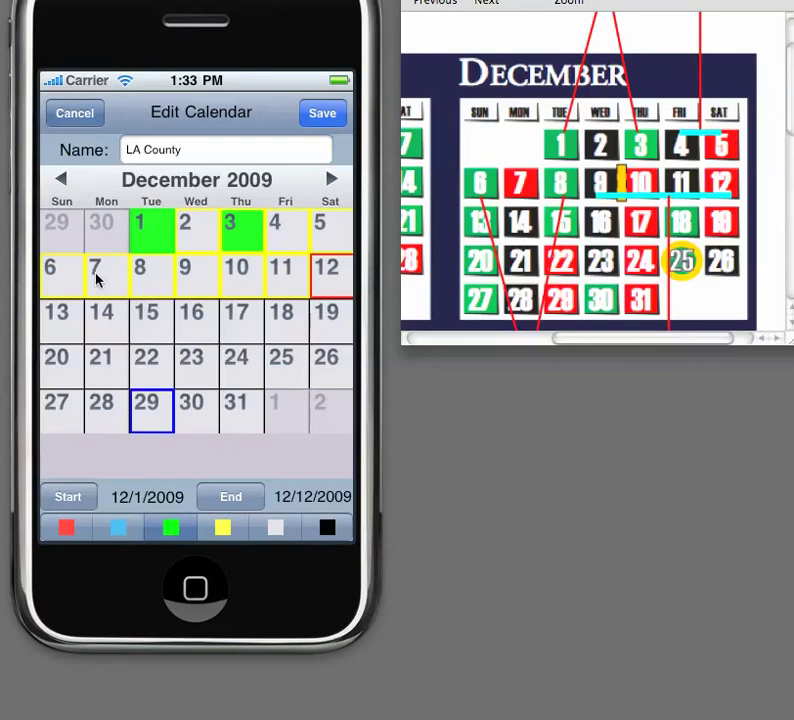
pyautogui.click(75, 280)
pyautogui.click(145, 282)
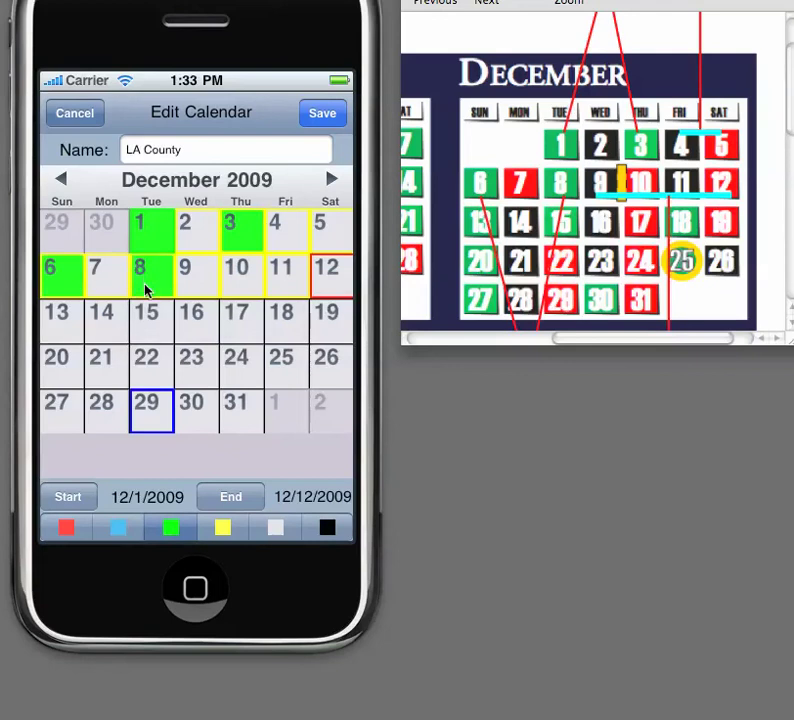
# Colour December 2, 4, 9 and 11 black.
pyautogui.click(325, 526)
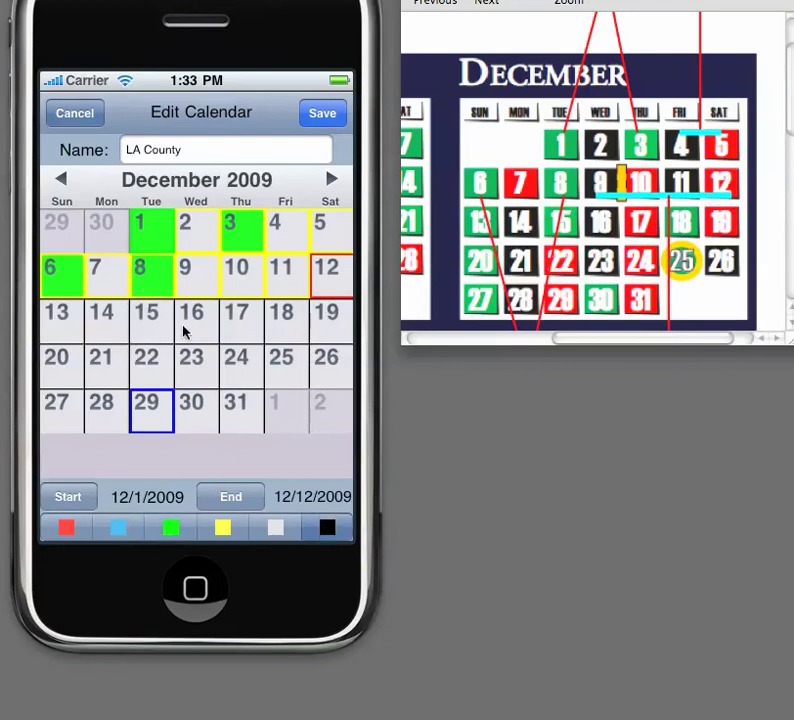
pyautogui.click(193, 240)
pyautogui.click(275, 237)
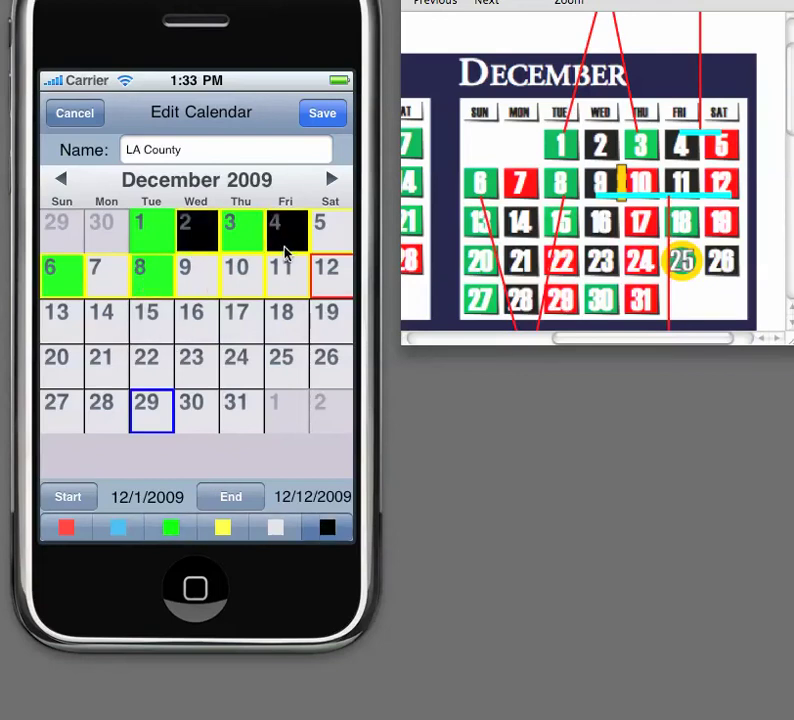
pyautogui.click(205, 287)
pyautogui.click(281, 284)
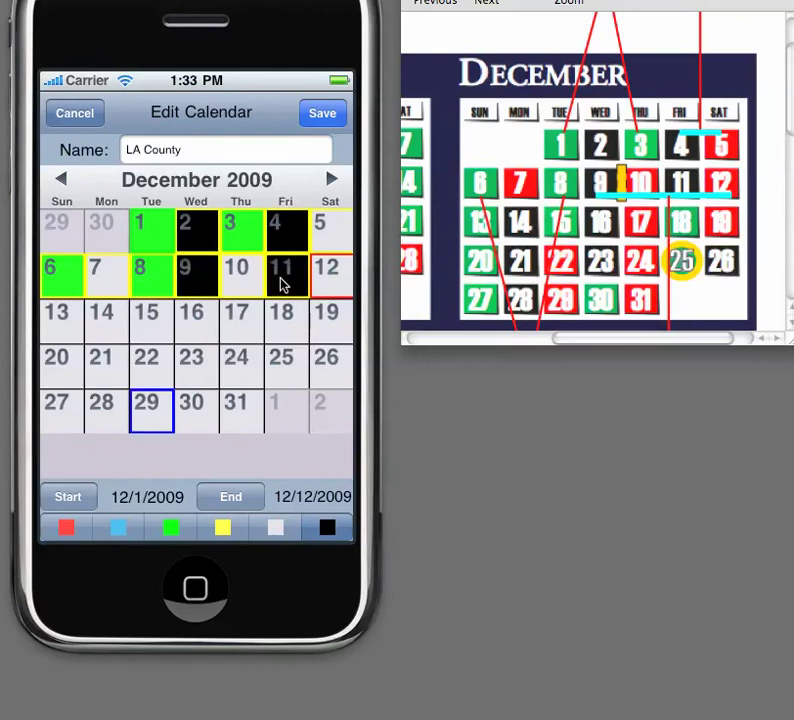
# Colour December 5, 7, 10 and 12 red.
pyautogui.click(74, 533)
pyautogui.click(329, 222)
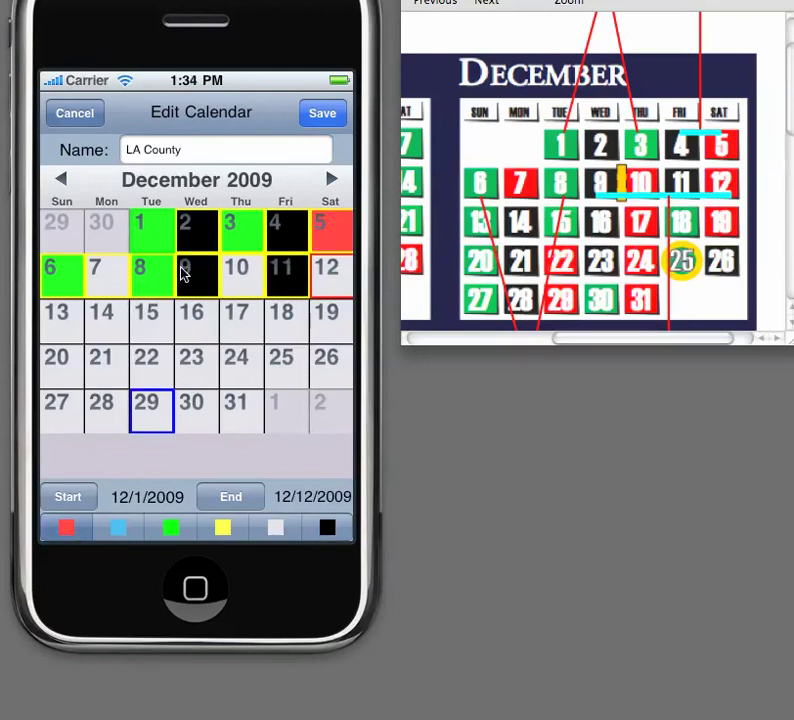
pyautogui.click(101, 278)
pyautogui.click(226, 282)
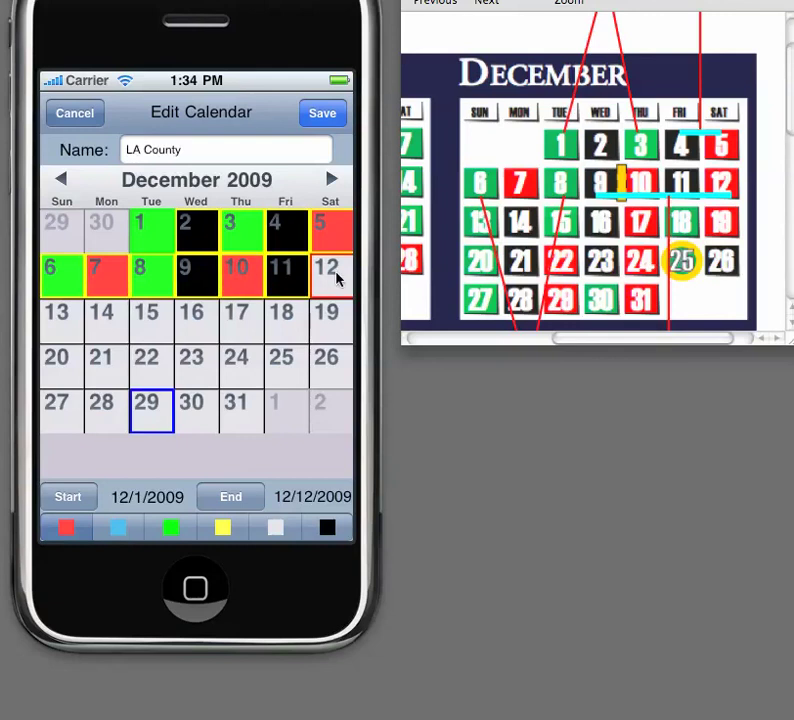
pyautogui.click(330, 275)
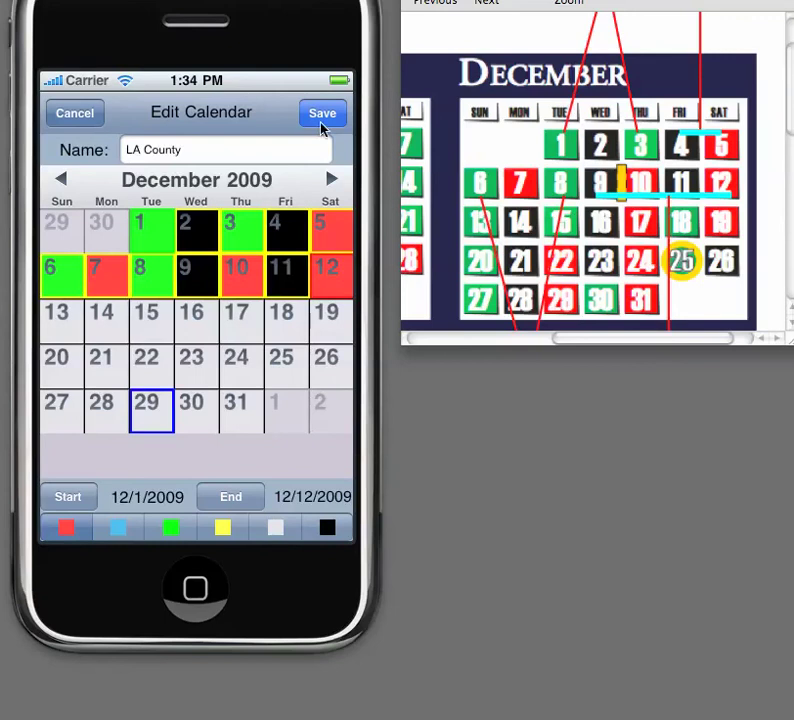
# Save LA County and check its pattern repeats in January and February 2010.
pyautogui.click(321, 118)
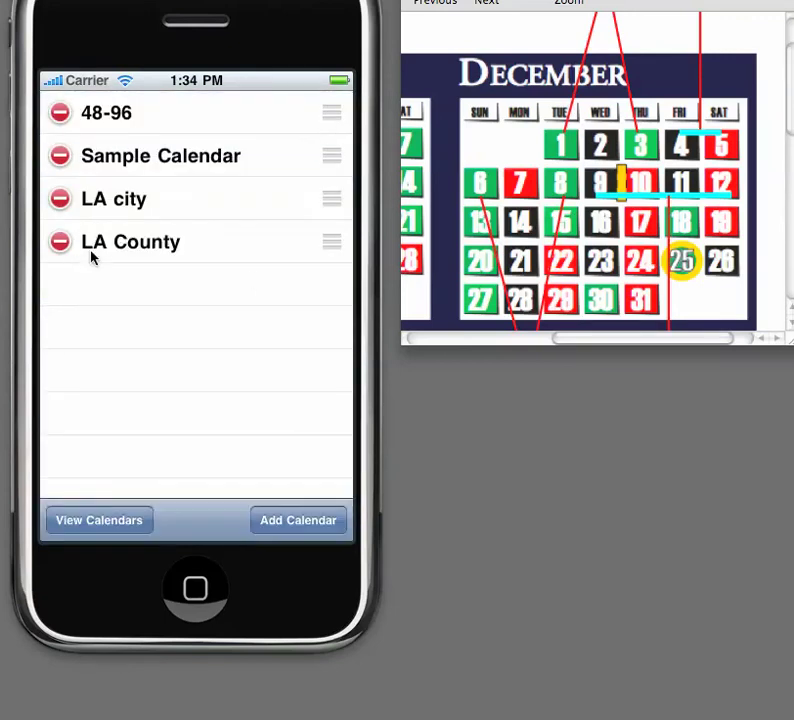
pyautogui.click(127, 526)
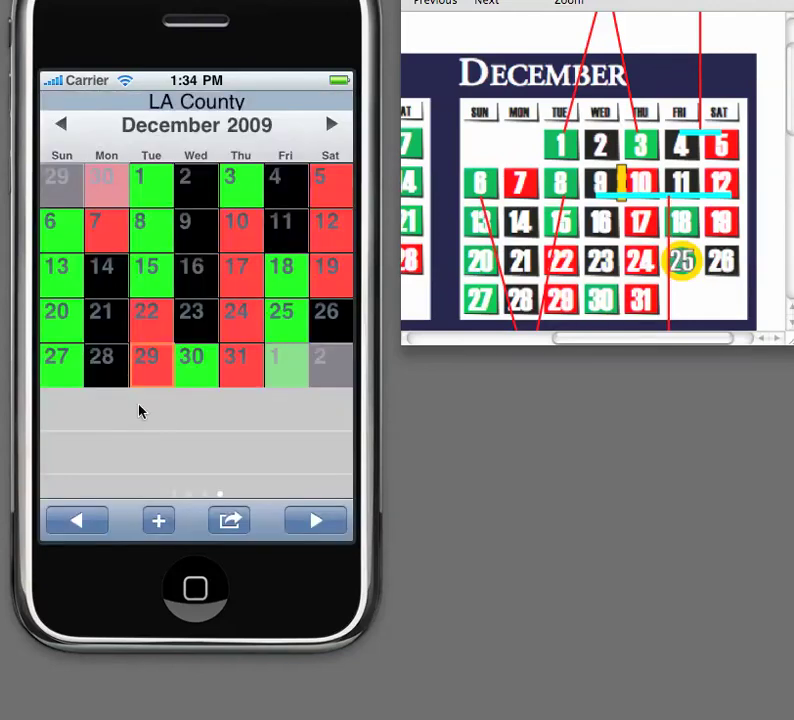
pyautogui.click(333, 126)
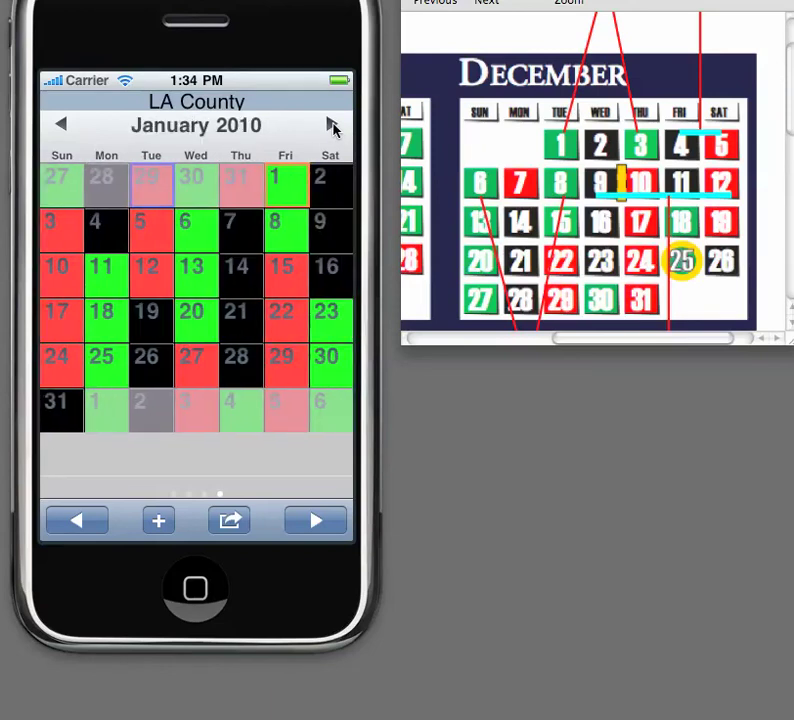
pyautogui.click(333, 126)
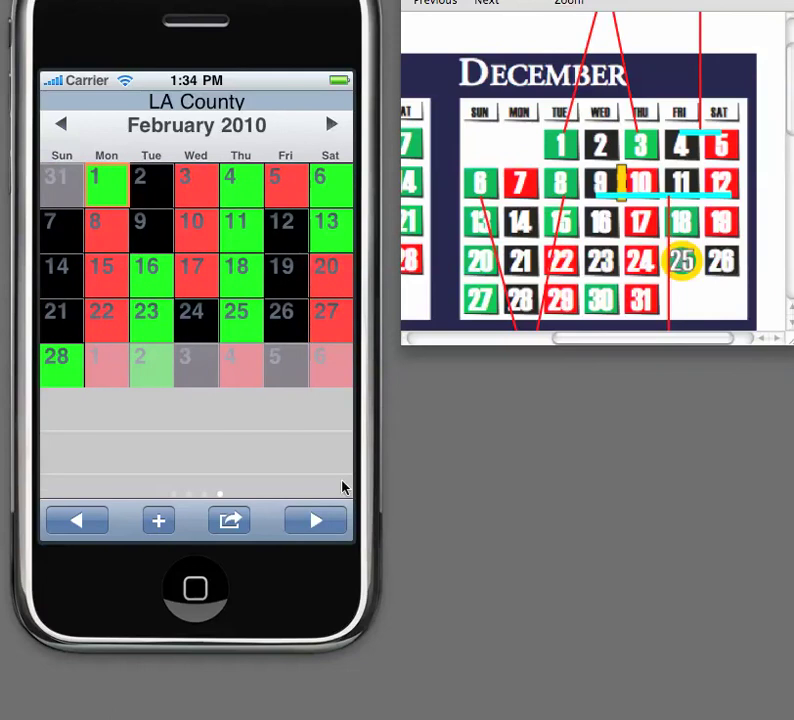
# Flip through the 48-96 and Sample calendars, then open the calendar list for editing.
pyautogui.click(325, 521)
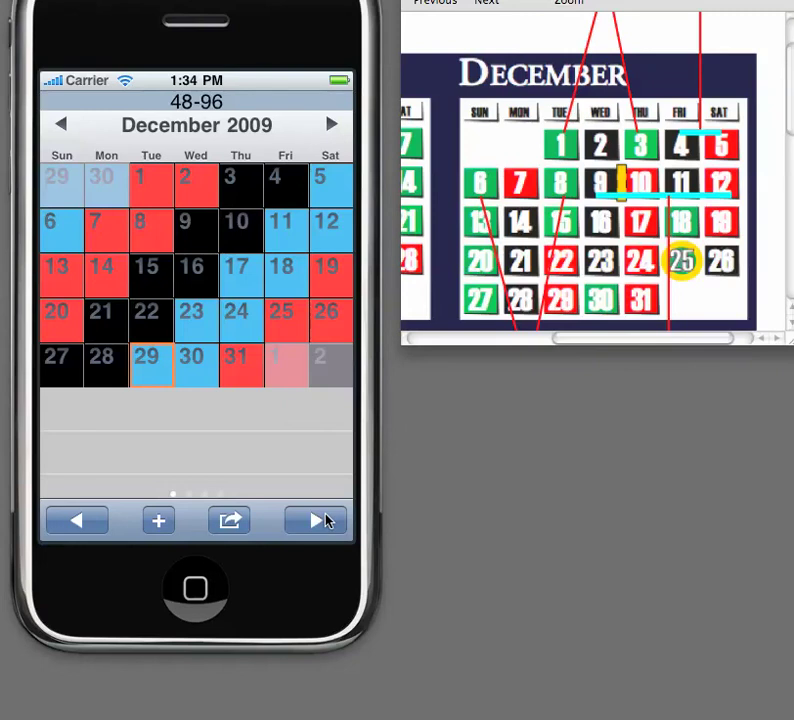
pyautogui.click(325, 521)
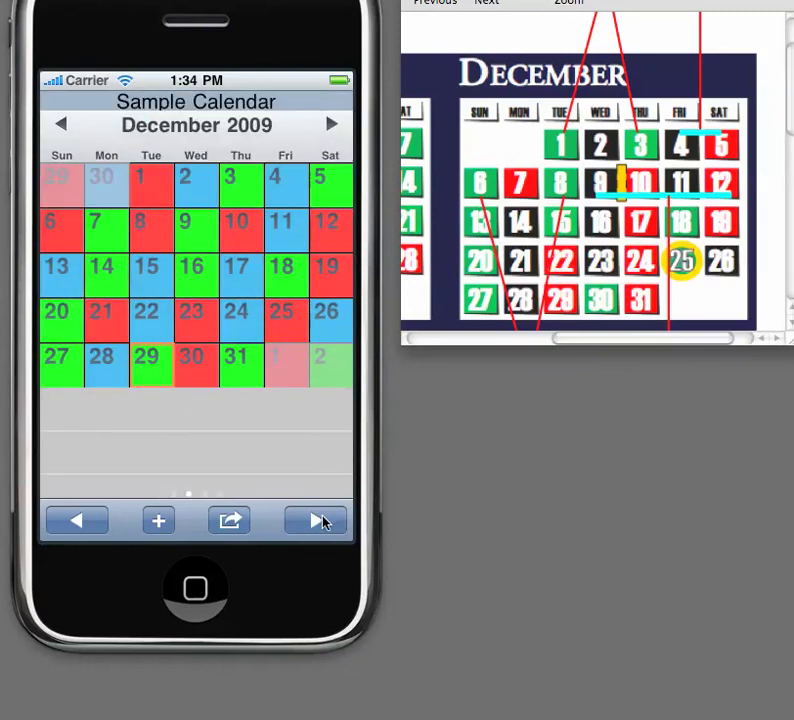
pyautogui.click(224, 522)
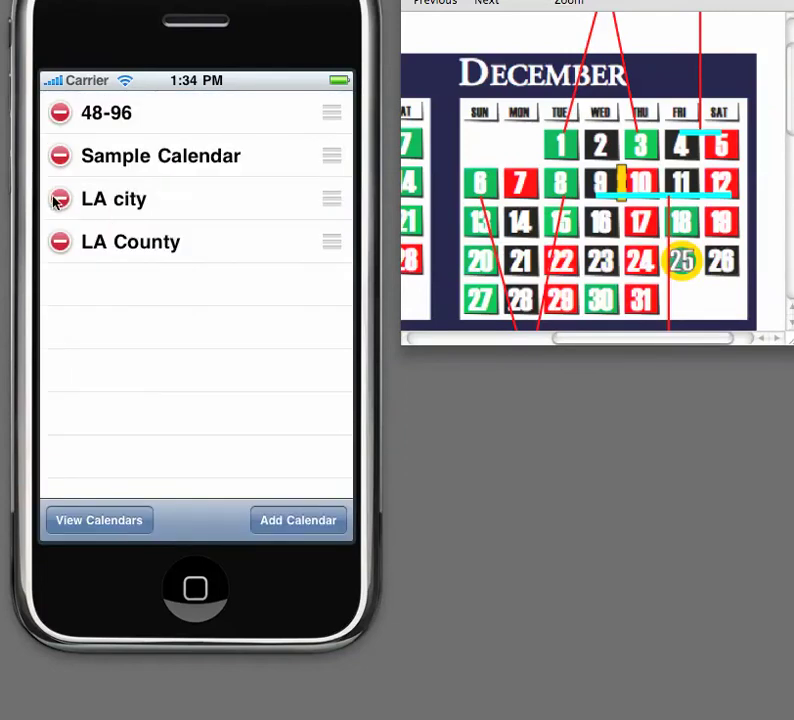
# Delete the LA city, Sample Calendar and 48-96 calendars, then return to LA County.
pyautogui.click(57, 201)
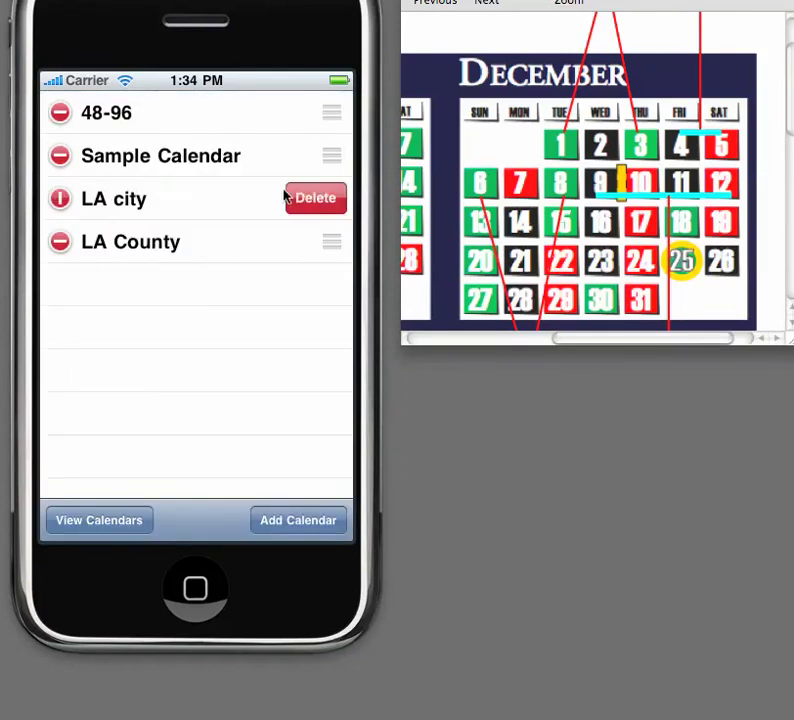
pyautogui.click(313, 198)
pyautogui.click(60, 157)
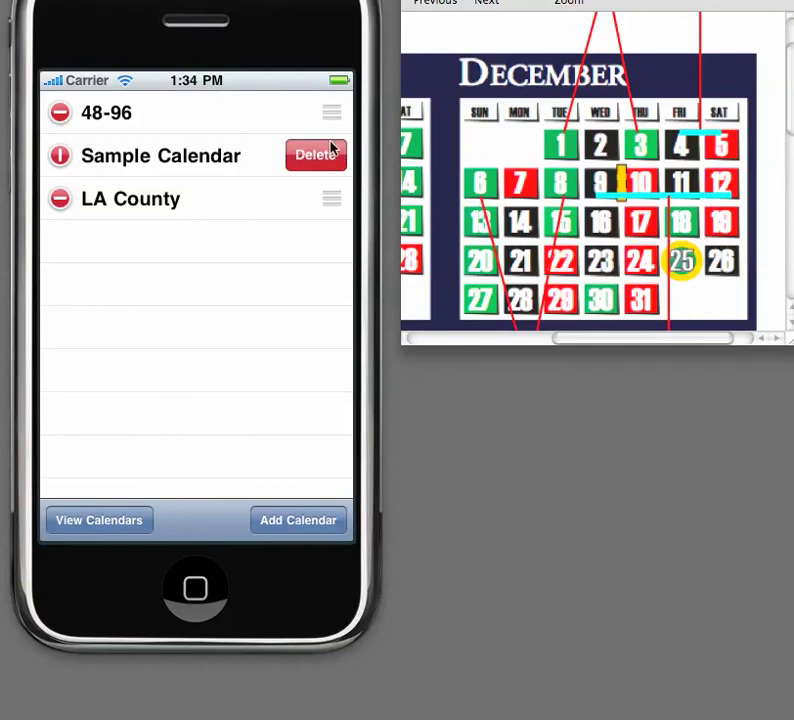
pyautogui.click(332, 150)
pyautogui.click(60, 113)
pyautogui.click(312, 115)
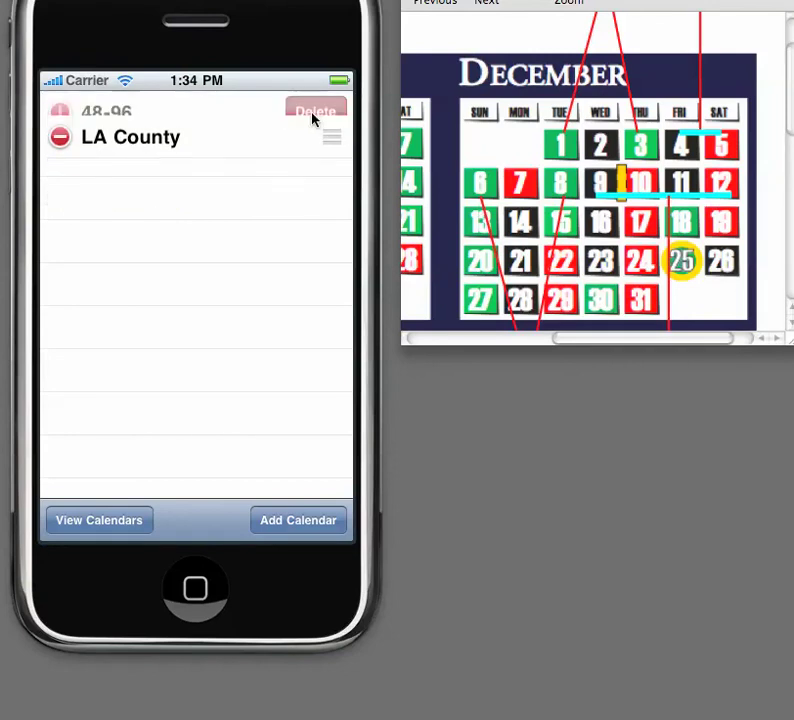
pyautogui.click(145, 522)
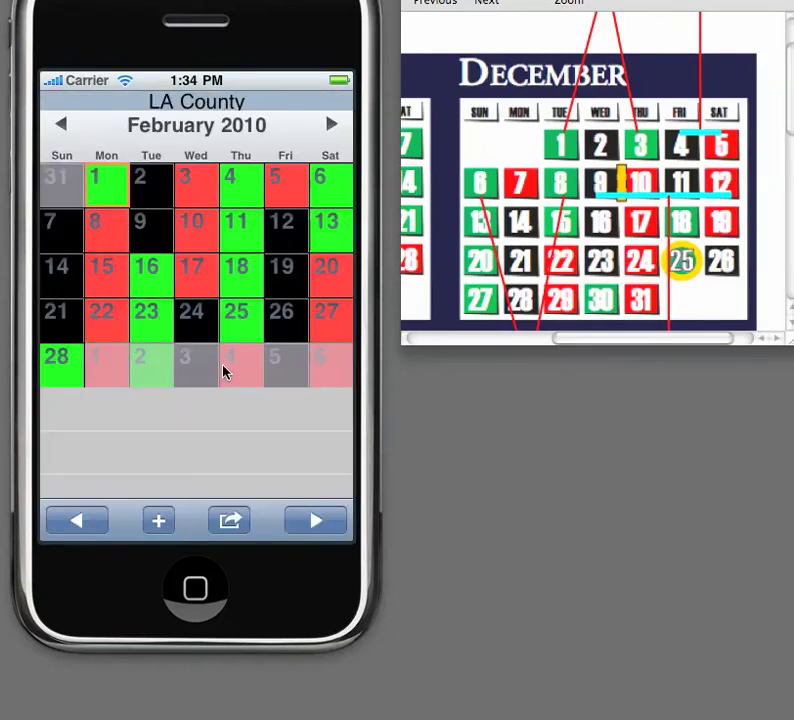
# Restart eCal from the home screen to confirm LA County reopens intact.
pyautogui.click(203, 614)
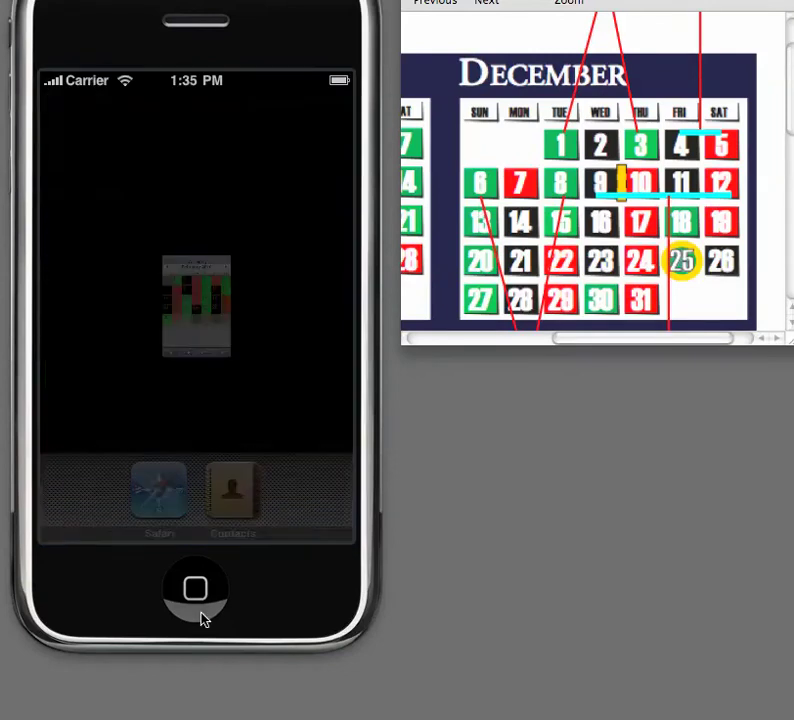
pyautogui.click(105, 149)
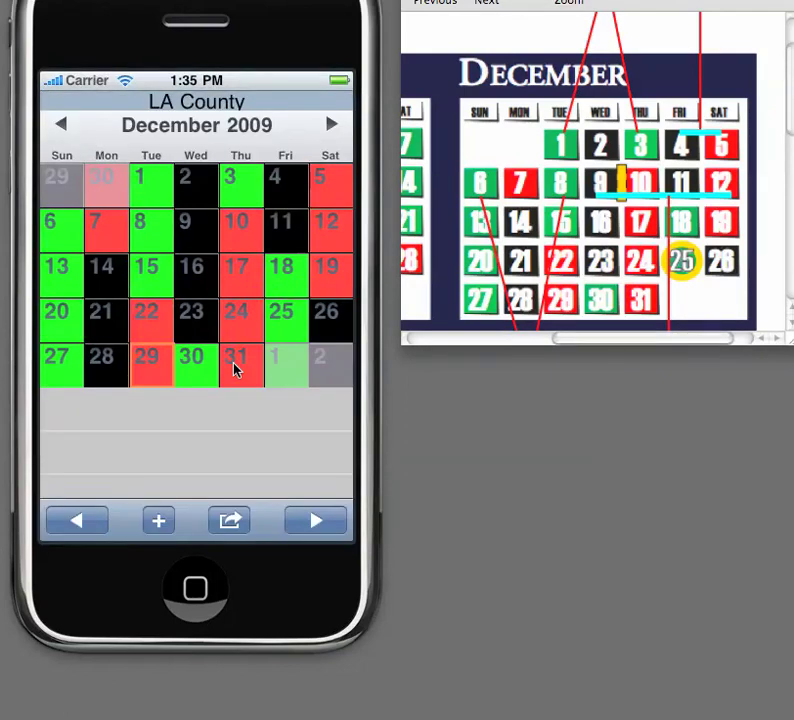